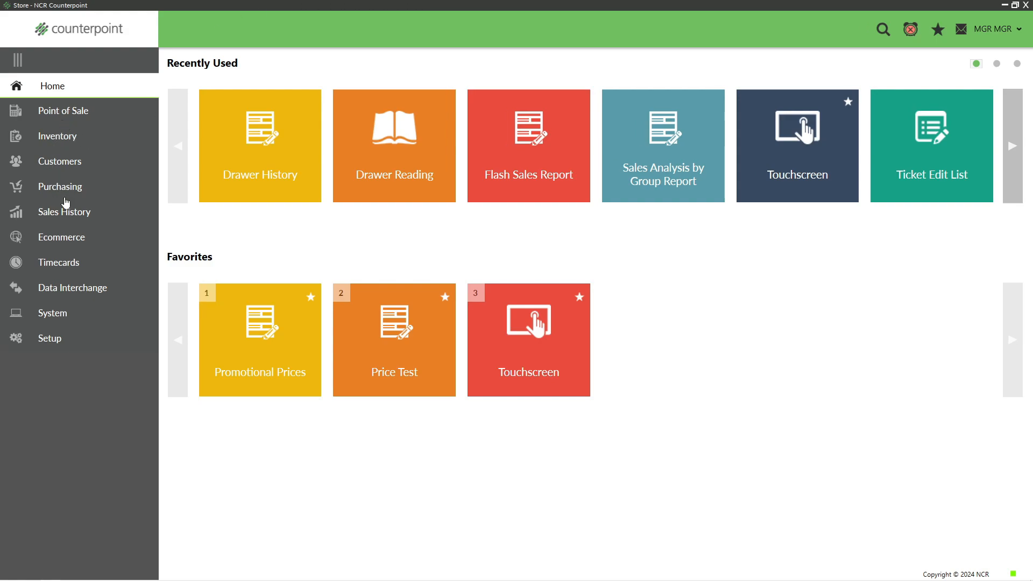
Open the Sales Analysis by Group Report from the sales history reports and group it by the Ticket History Line item number.
left_click(65, 214)
left_click(64, 113)
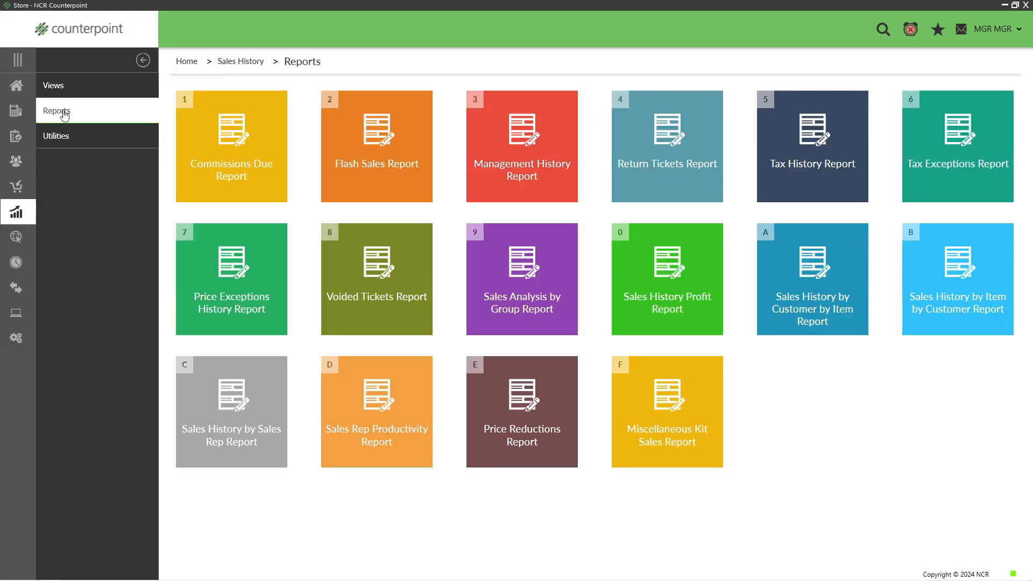
left_click(495, 267)
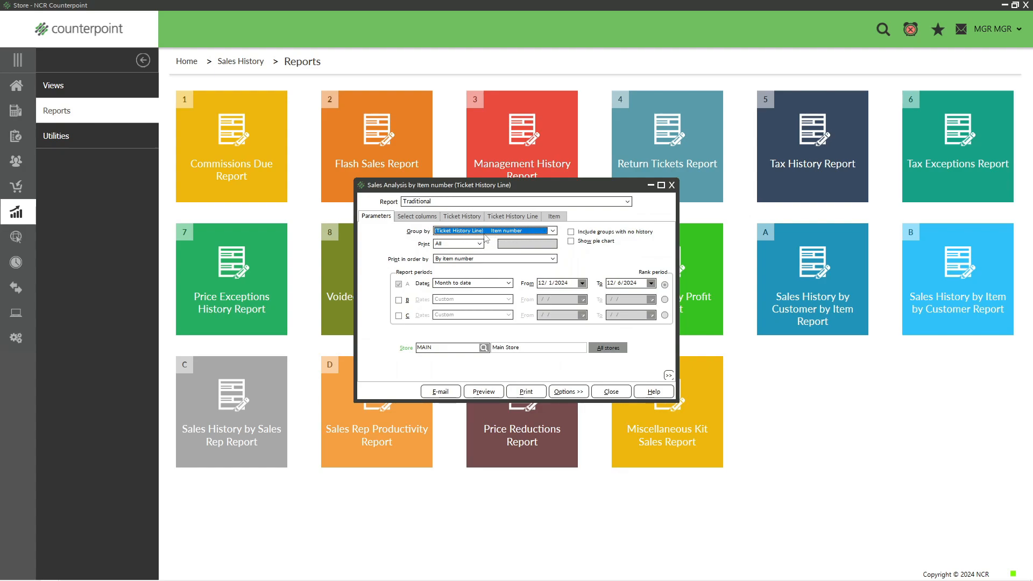
left_click(553, 231)
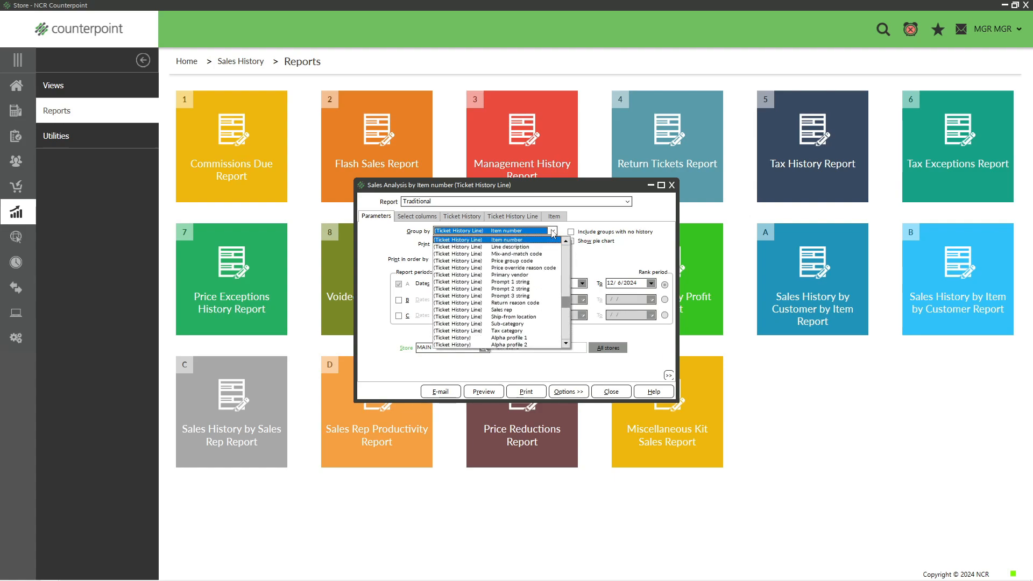
left_click(566, 241)
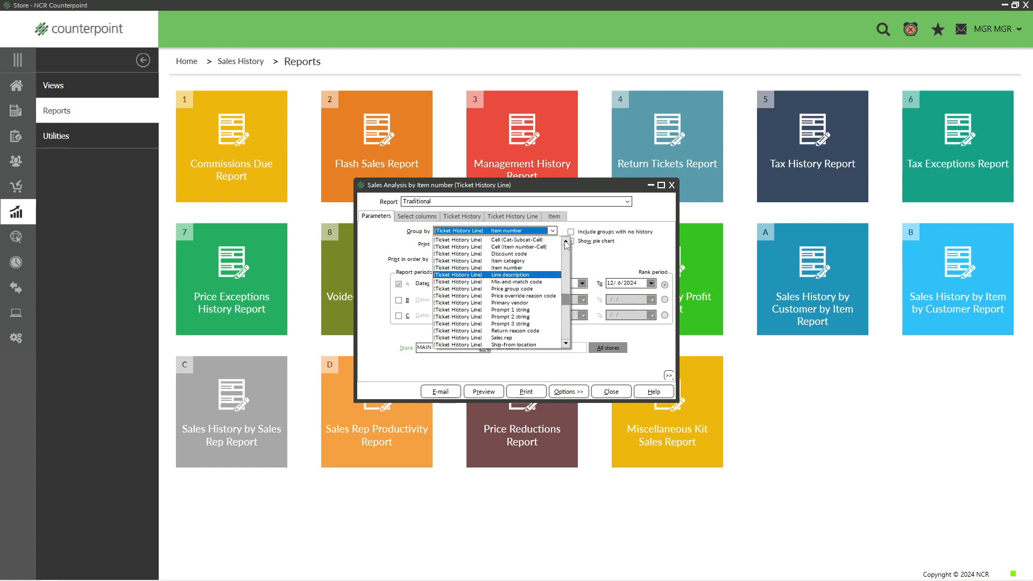
left_click(498, 269)
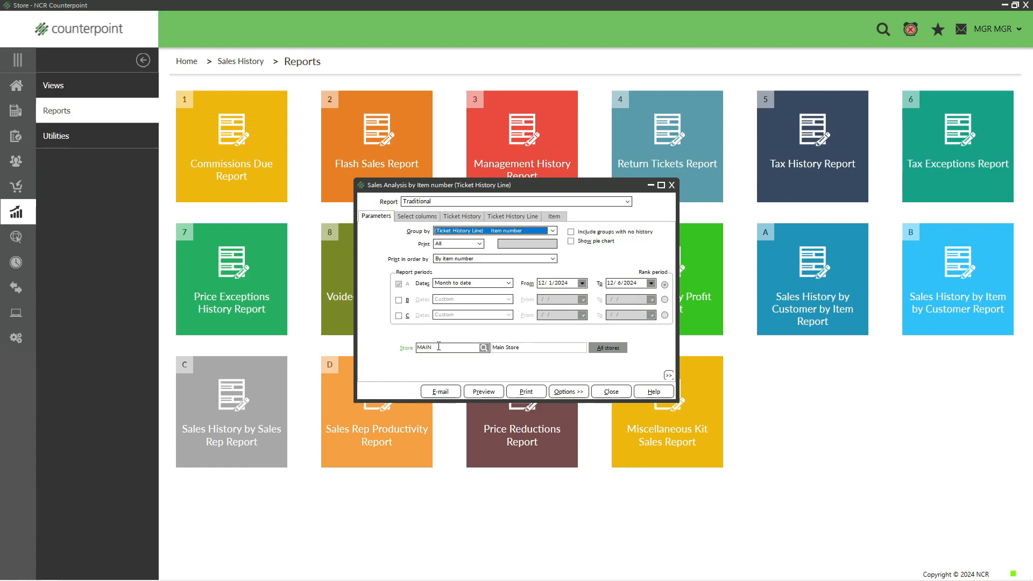
Review the report's selected columns and its Ticket History, Ticket History Line and Item filters, returning to the parameters.
left_click(418, 217)
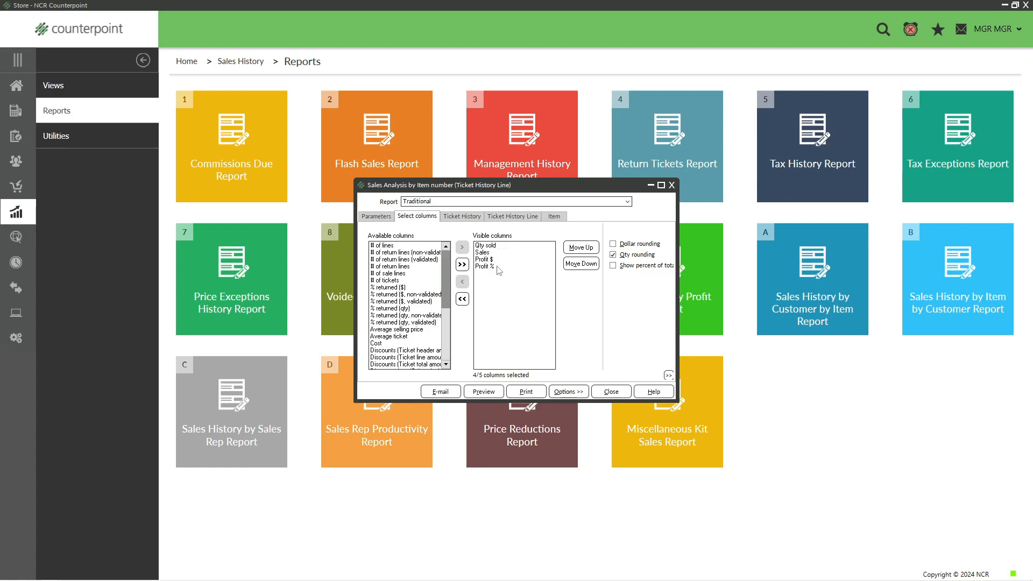
left_click(472, 217)
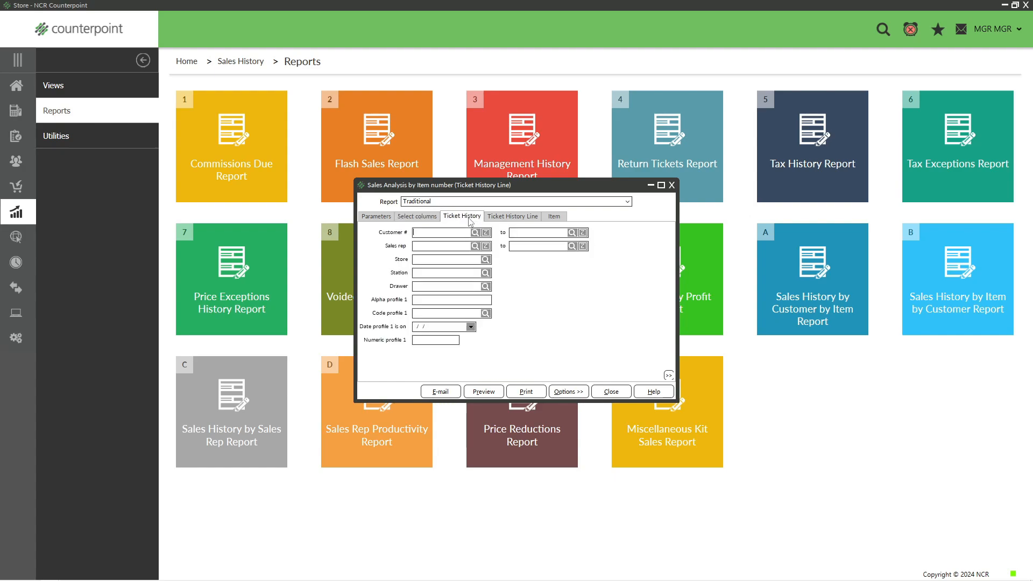
left_click(502, 219)
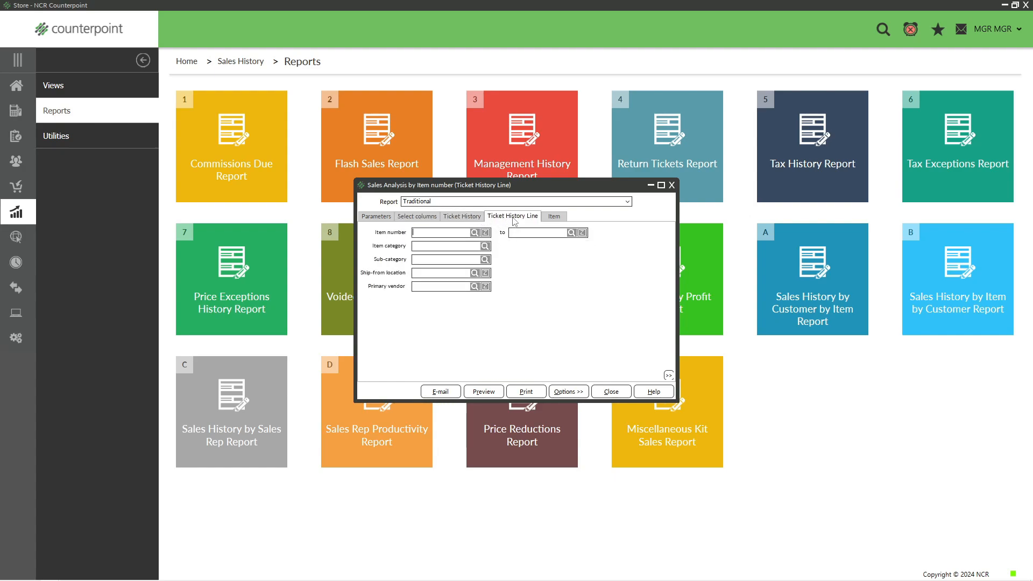
left_click(551, 220)
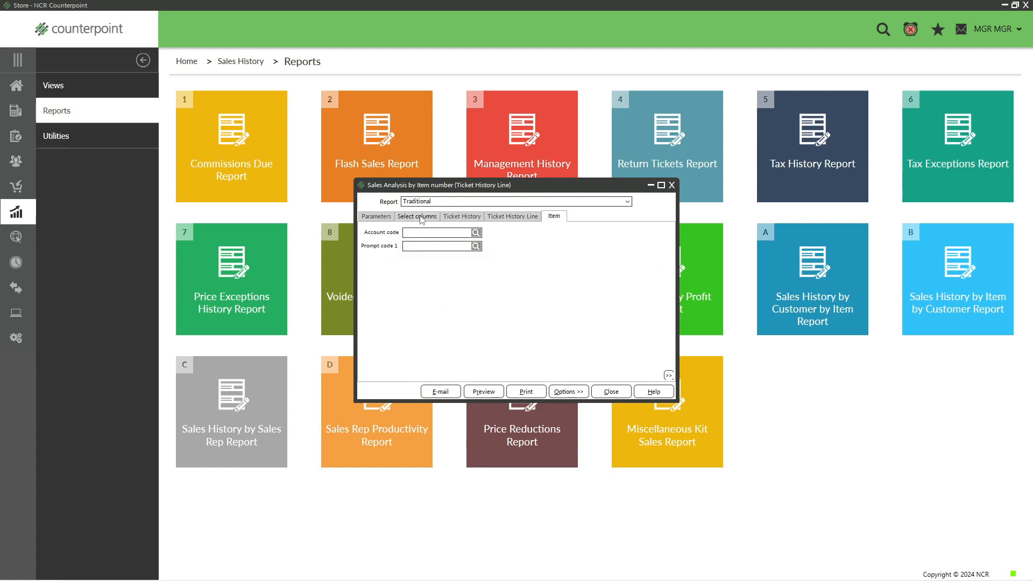
left_click(376, 217)
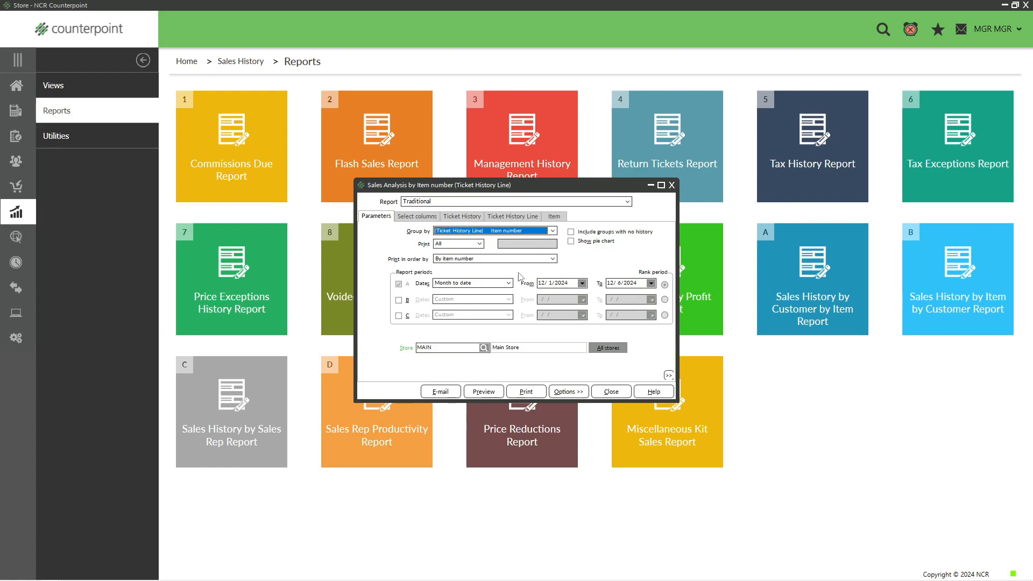
Preview the sales analysis by item number at 135% zoom, check its last page, and exit the preview.
left_click(484, 392)
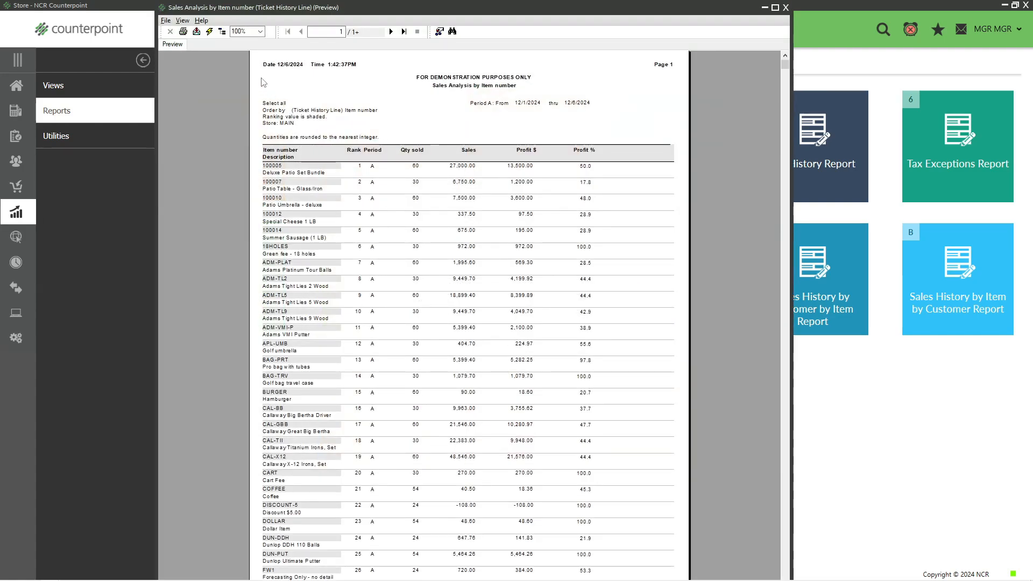
left_click(247, 30)
type("135")
key("Return")
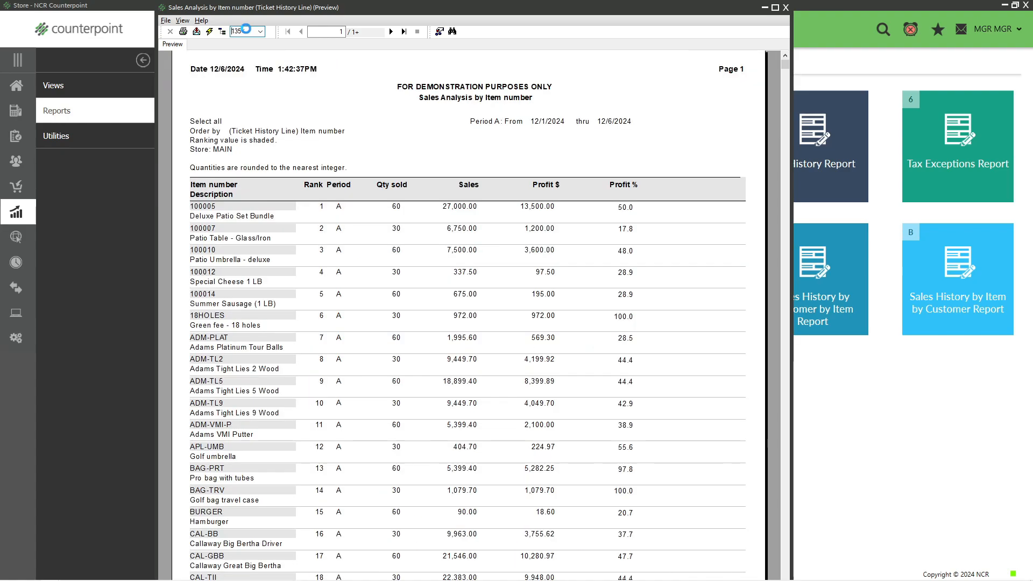
left_click(404, 32)
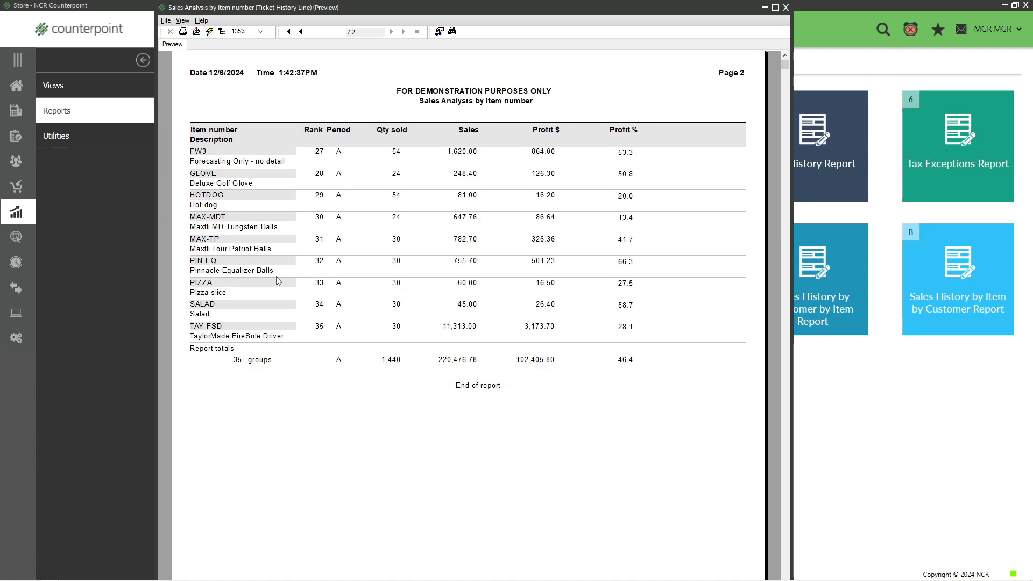
left_click(165, 21)
left_click(181, 72)
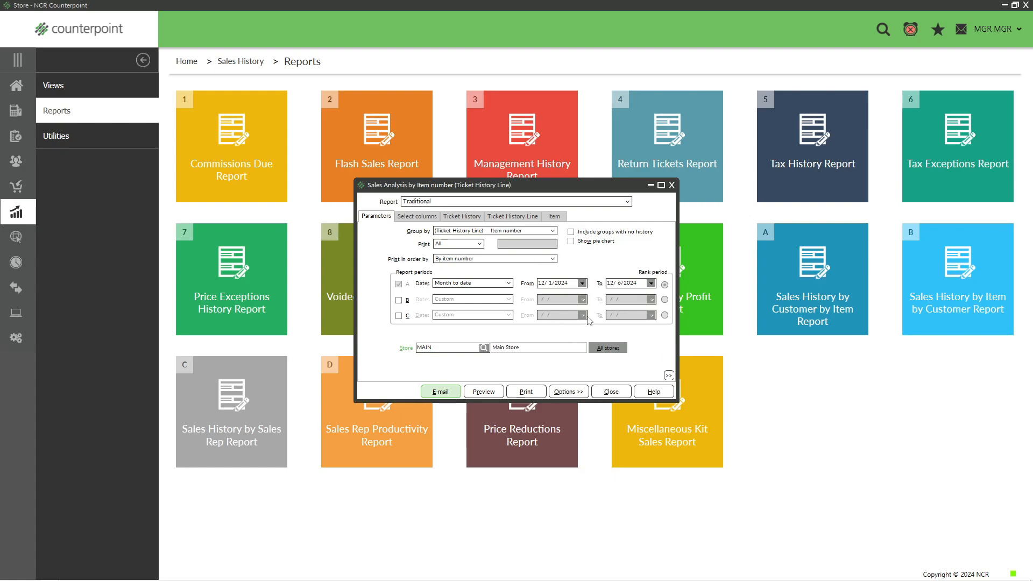
Save the report parameters over LPA Defaults as public default parameters, confirming the replacement, and close the report.
left_click(564, 393)
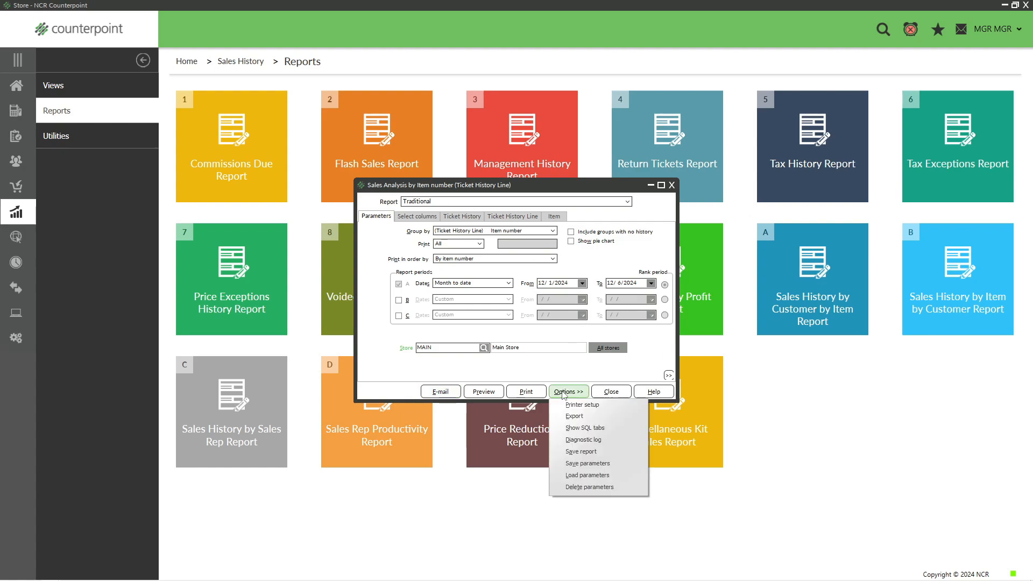
left_click(586, 463)
left_click(453, 329)
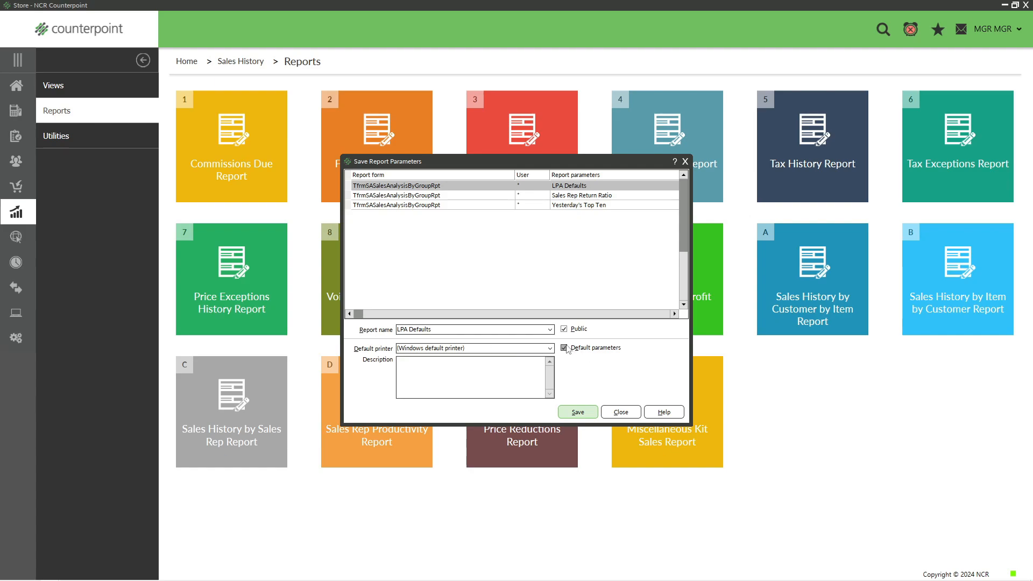
left_click(578, 417)
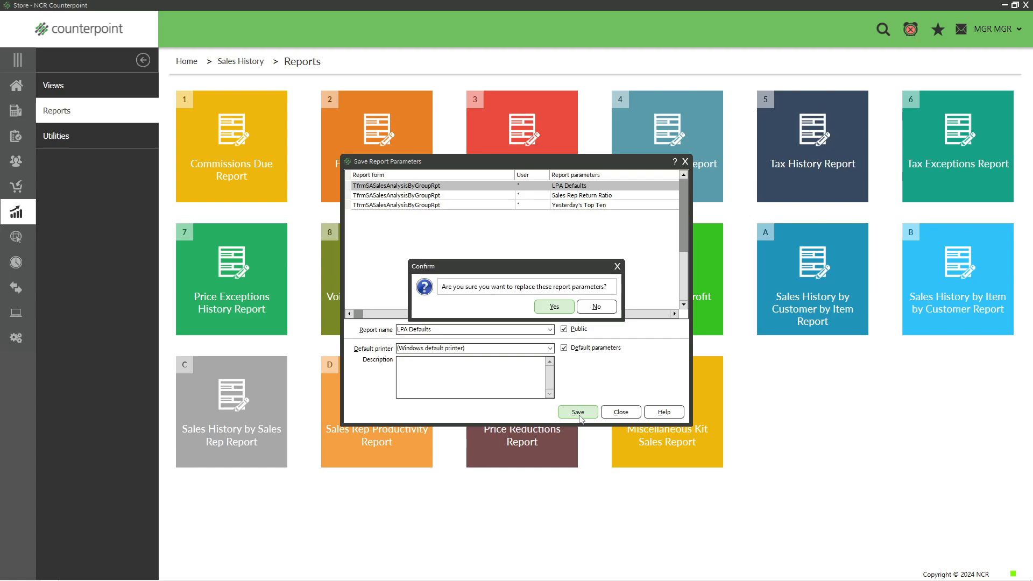
left_click(554, 310)
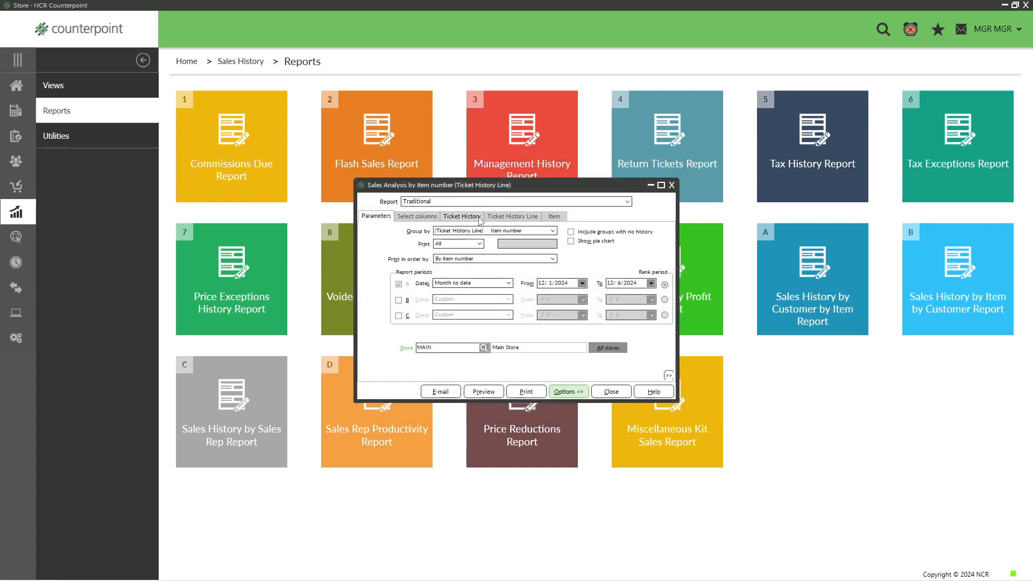
left_click(611, 392)
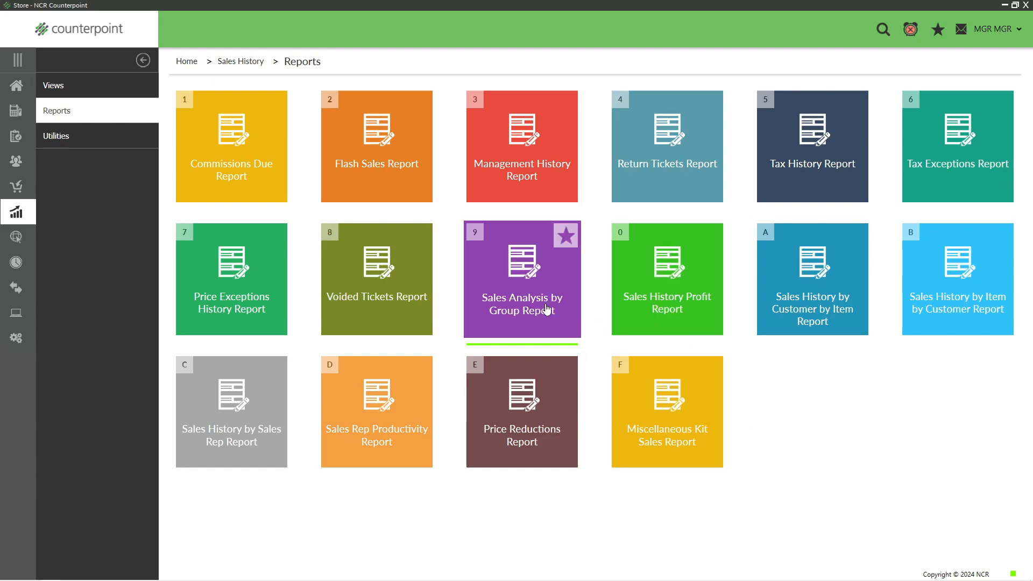
Reopen the Sales Analysis by Group Report and group it by the Ticket History Line item category.
left_click(533, 288)
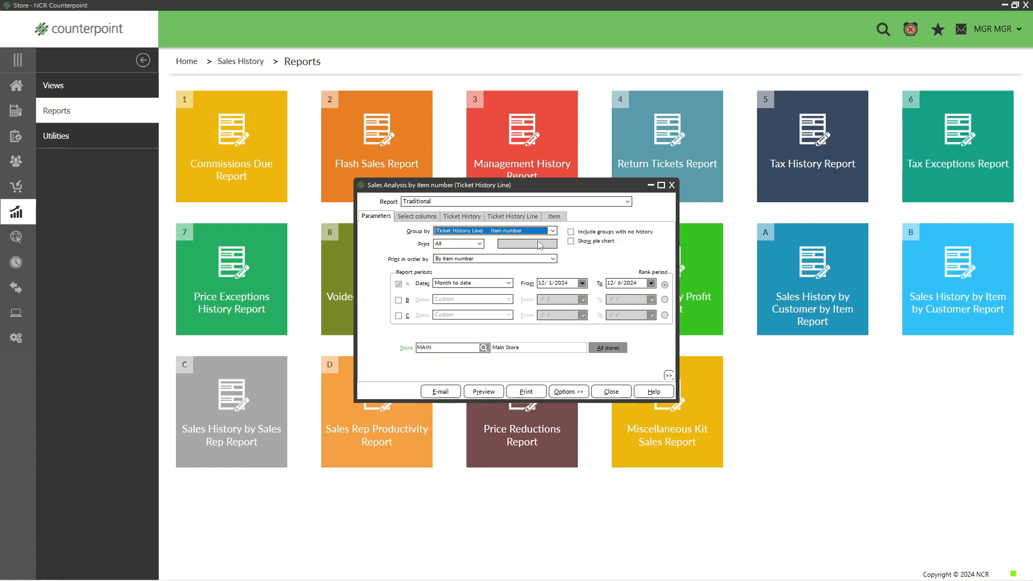
left_click(553, 231)
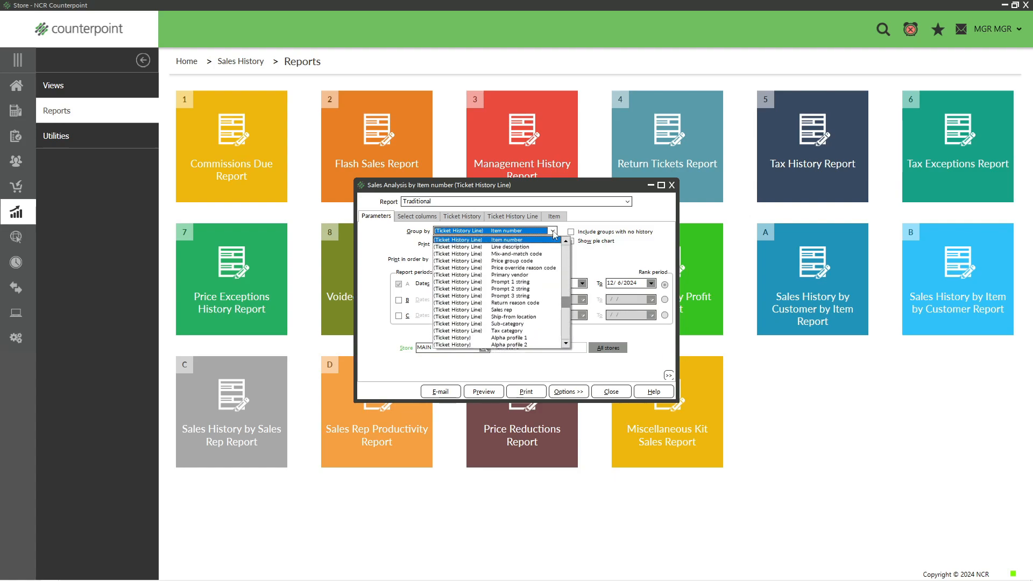
left_click(568, 261)
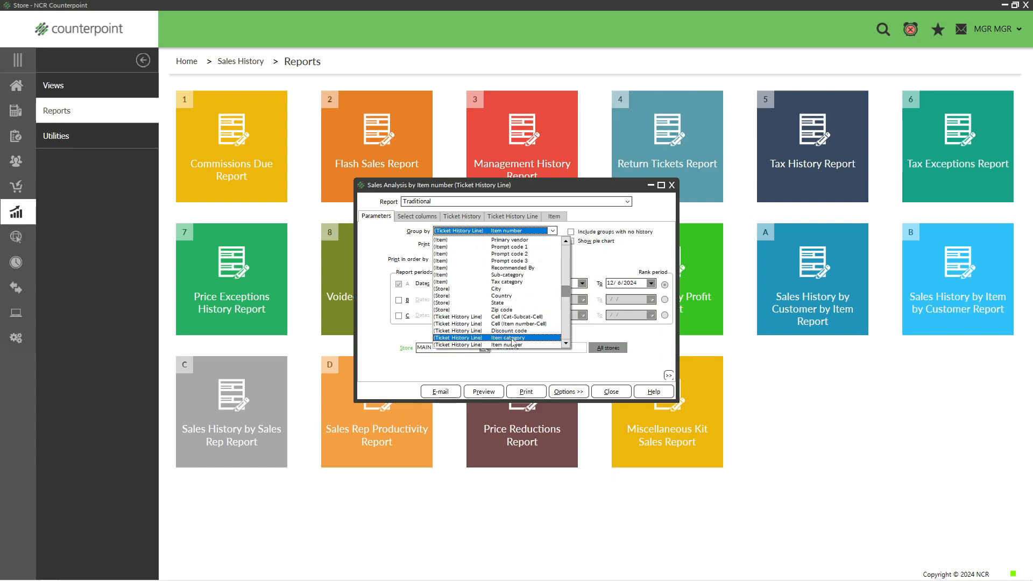
left_click(514, 339)
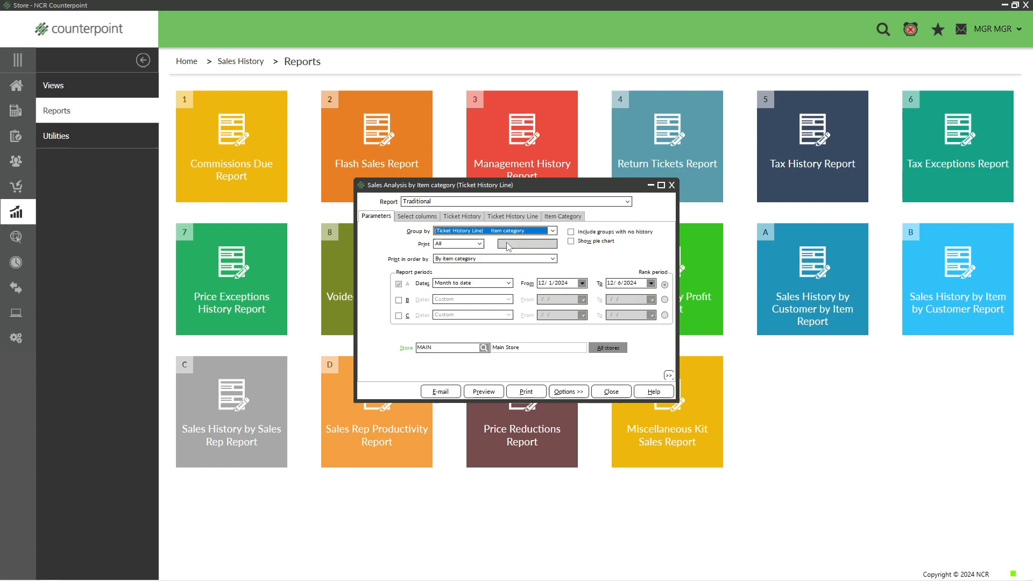
Preview the sales analysis by item category at 135% zoom and exit the preview.
left_click(484, 392)
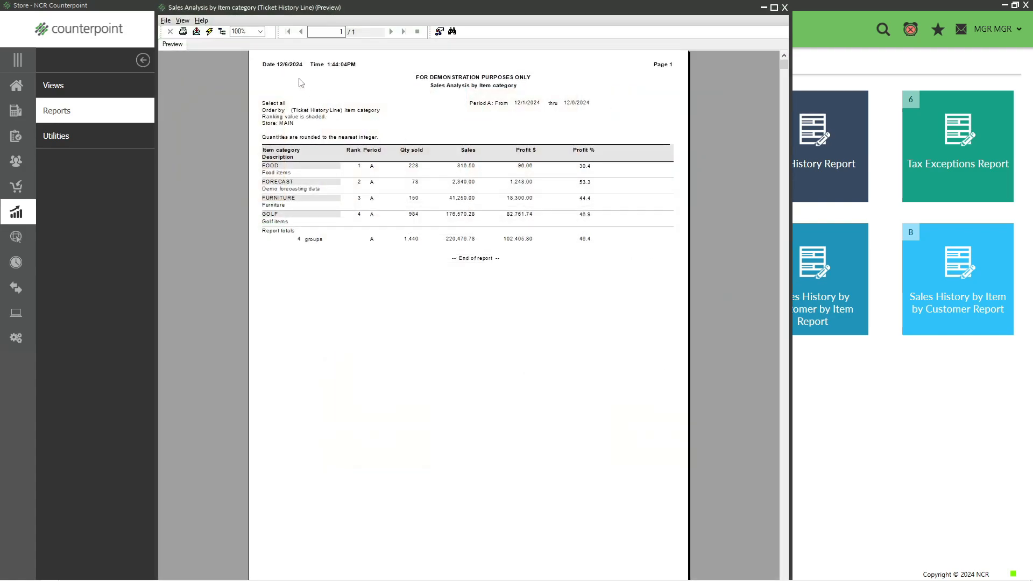
left_click(247, 32)
type("135")
key("Return")
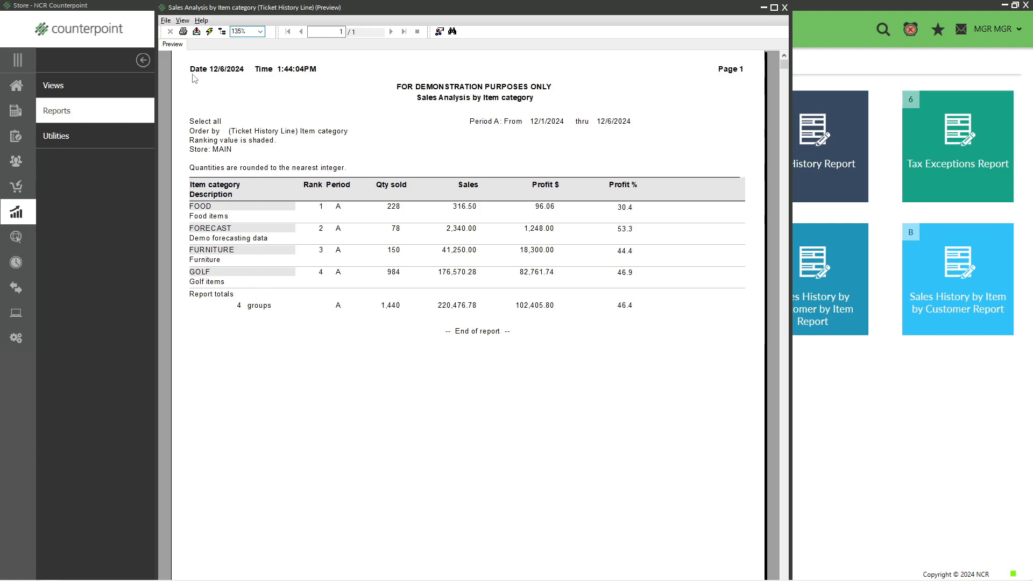
left_click(167, 21)
left_click(180, 71)
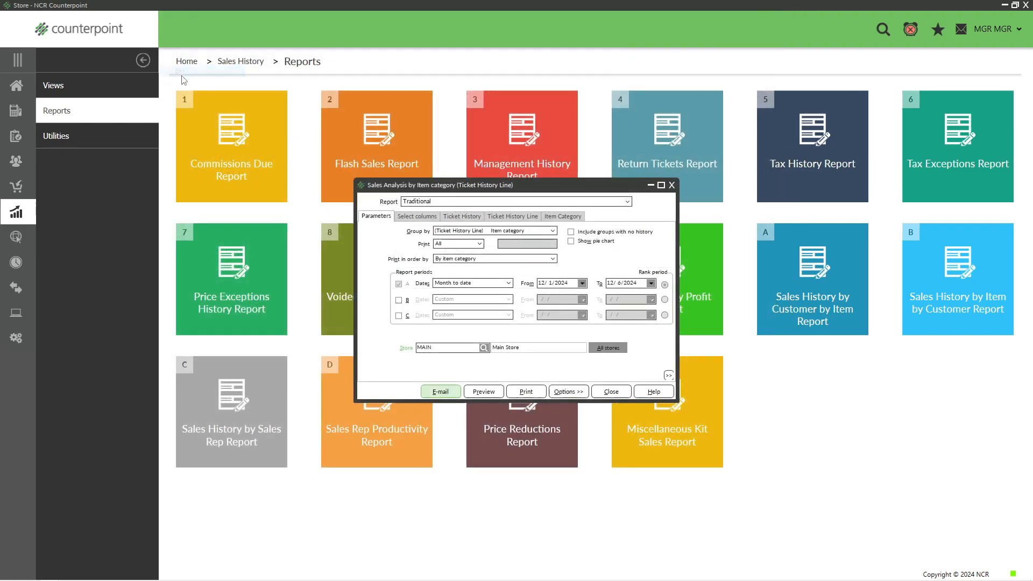
Enable the pie chart for the item category report, preview the result, and exit the preview.
left_click(571, 243)
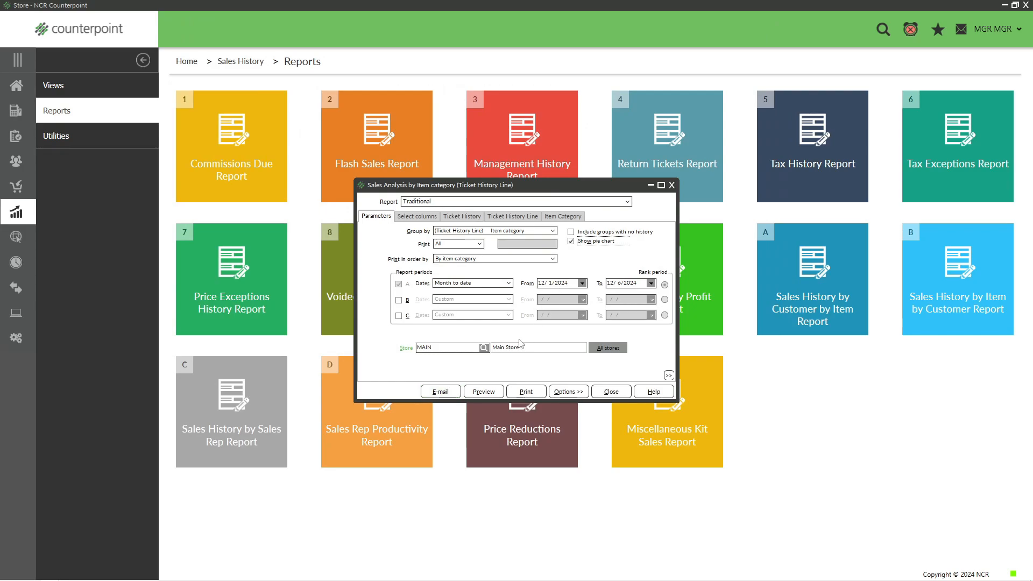
left_click(486, 392)
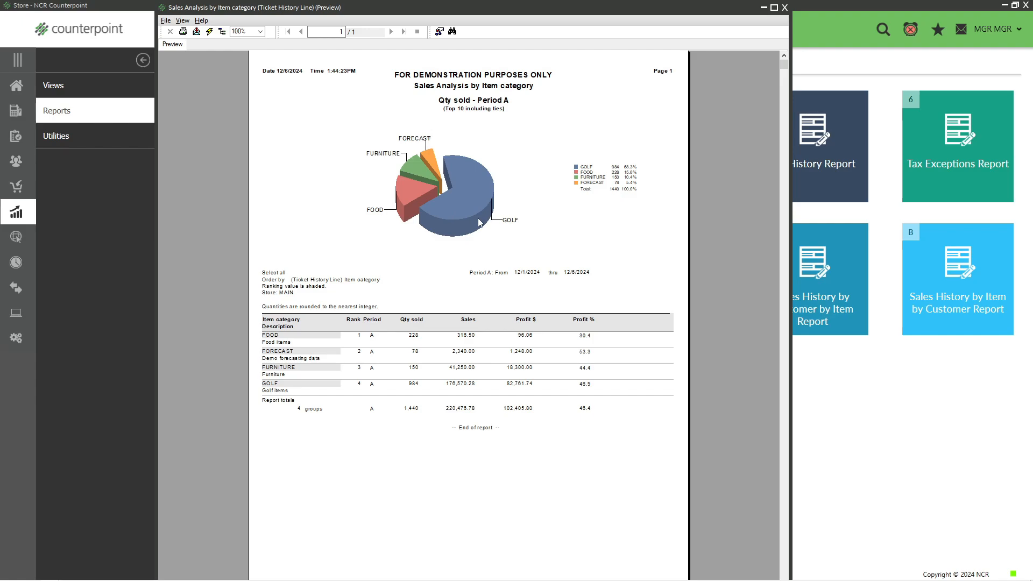
left_click(167, 23)
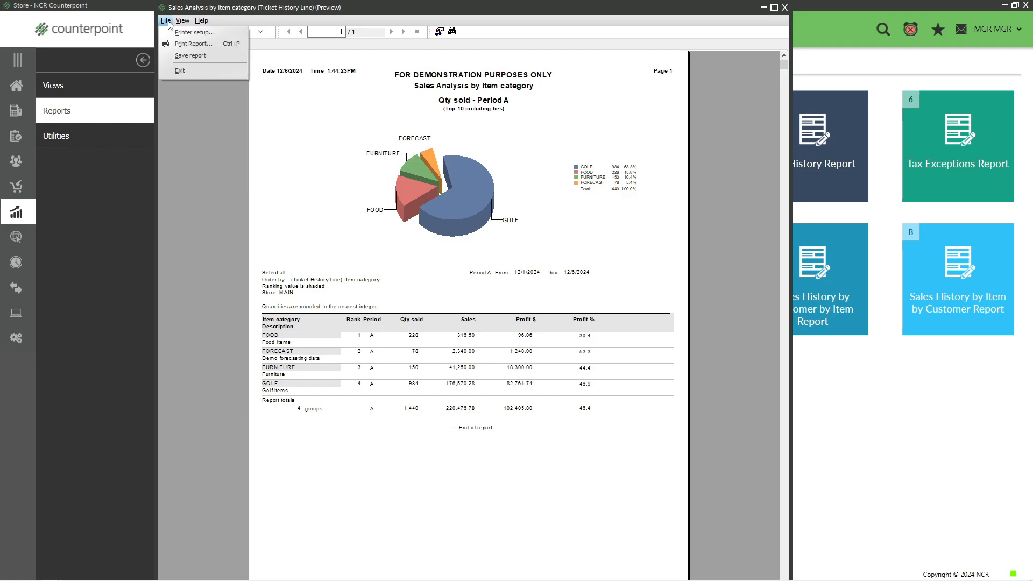
left_click(180, 71)
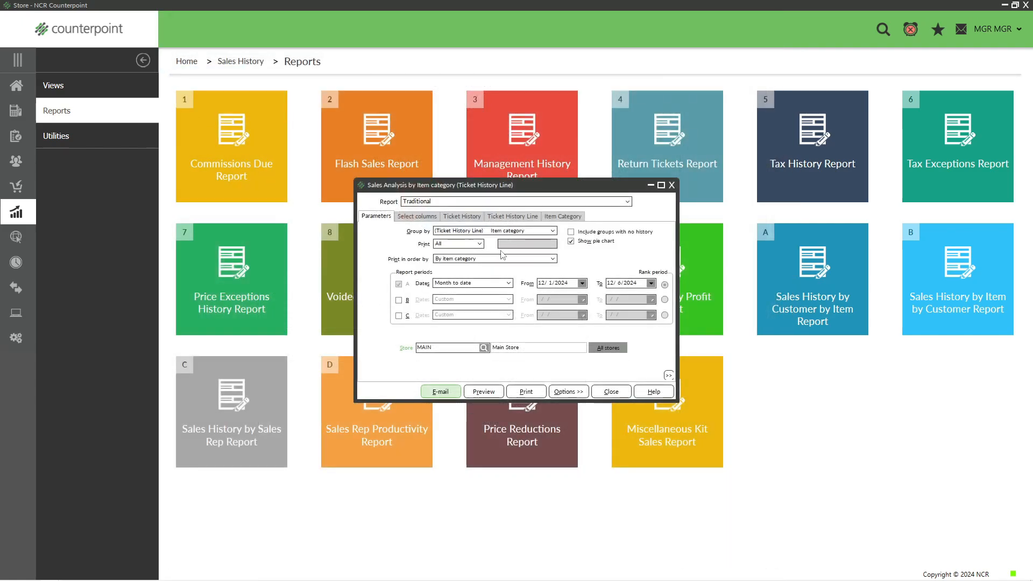
Save the report parameters under the name "Sales by" as public with Default parameters turned off, and close the report.
left_click(566, 395)
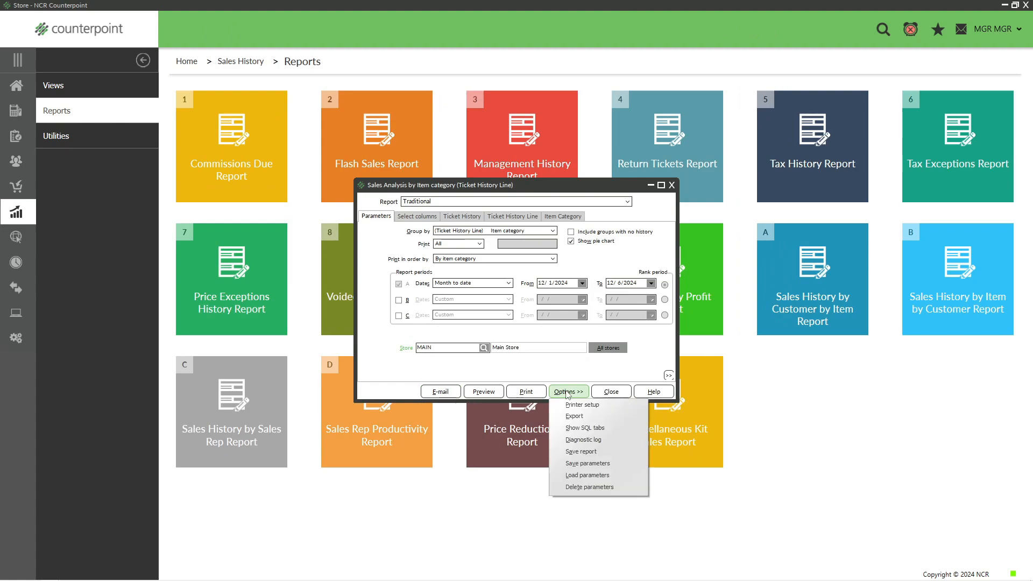
left_click(592, 465)
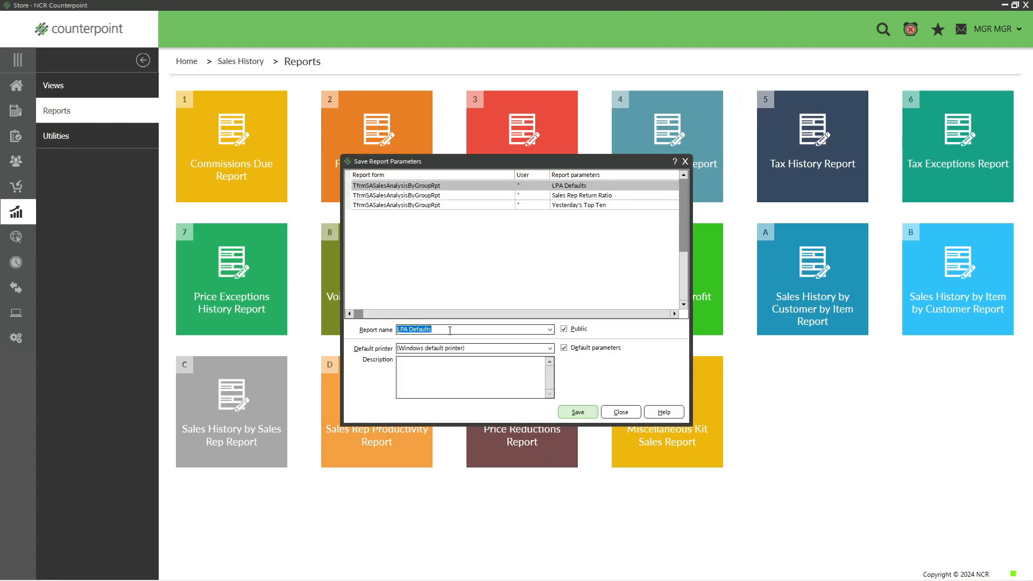
left_click(450, 330)
key("BackSpace")
key("BackSpace")
key("BackSpace")
key("BackSpace")
key("BackSpace")
key("BackSpace")
key("BackSpace")
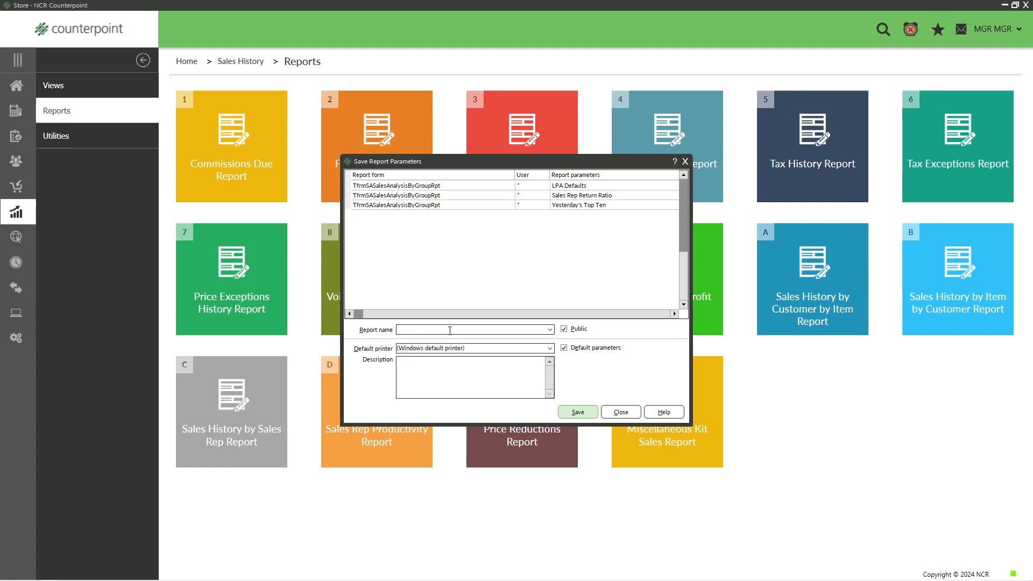
type("Sales by Category")
left_click(564, 348)
left_click(583, 415)
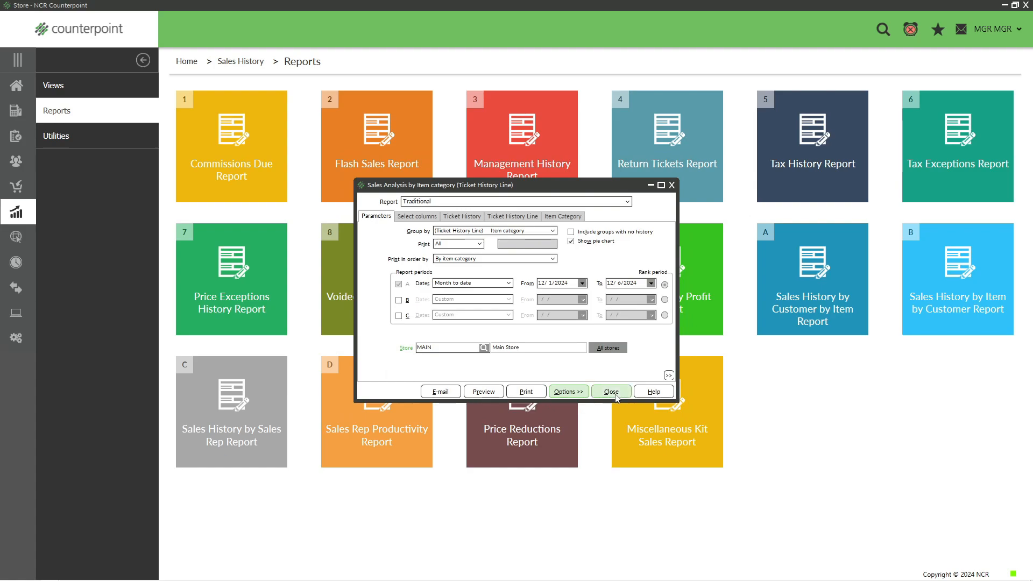
left_click(615, 395)
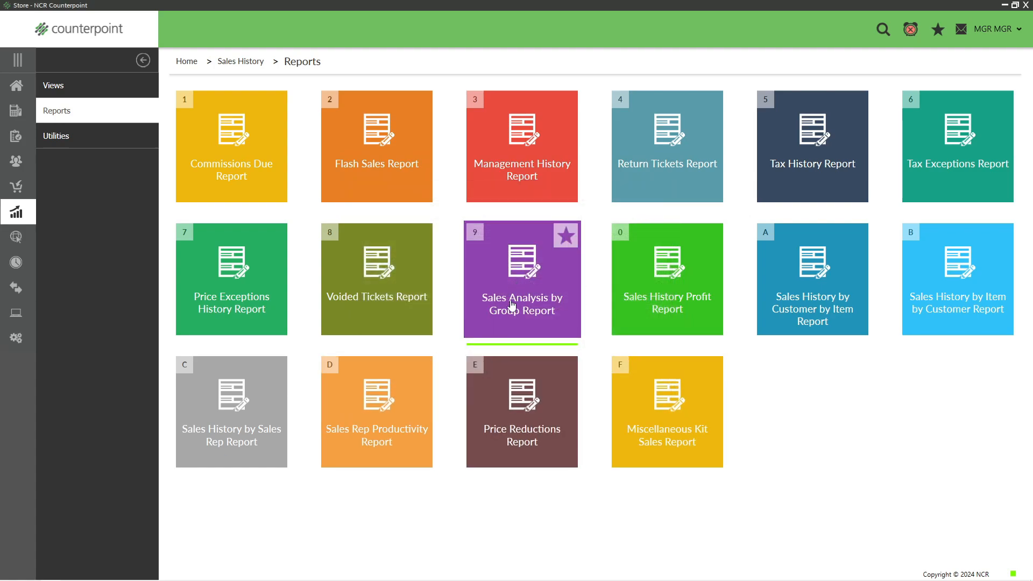
Load the saved Sales by Category parameters in the Sales Analysis by Group Report, preview the result, and exit the preview.
left_click(511, 274)
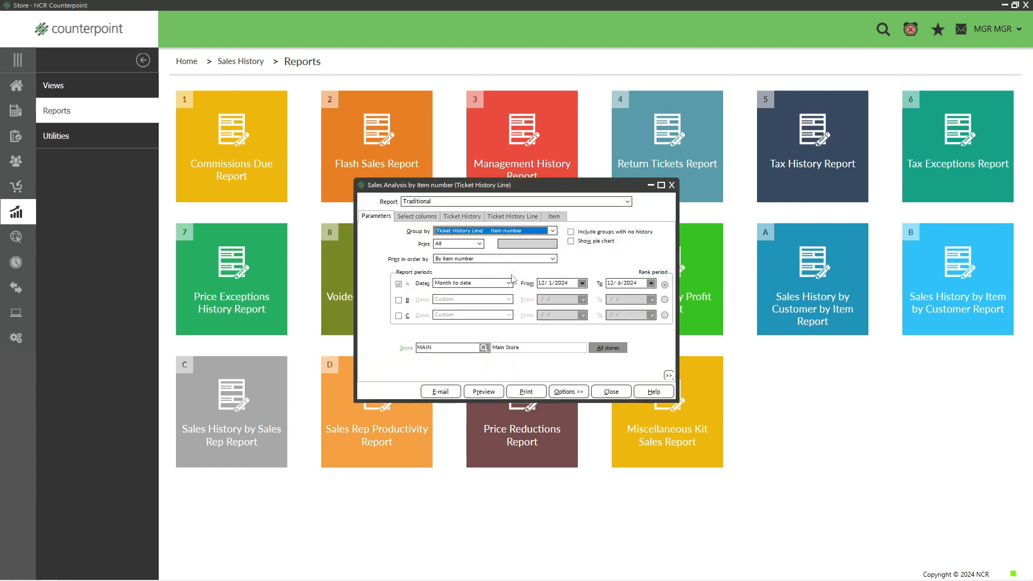
left_click(566, 394)
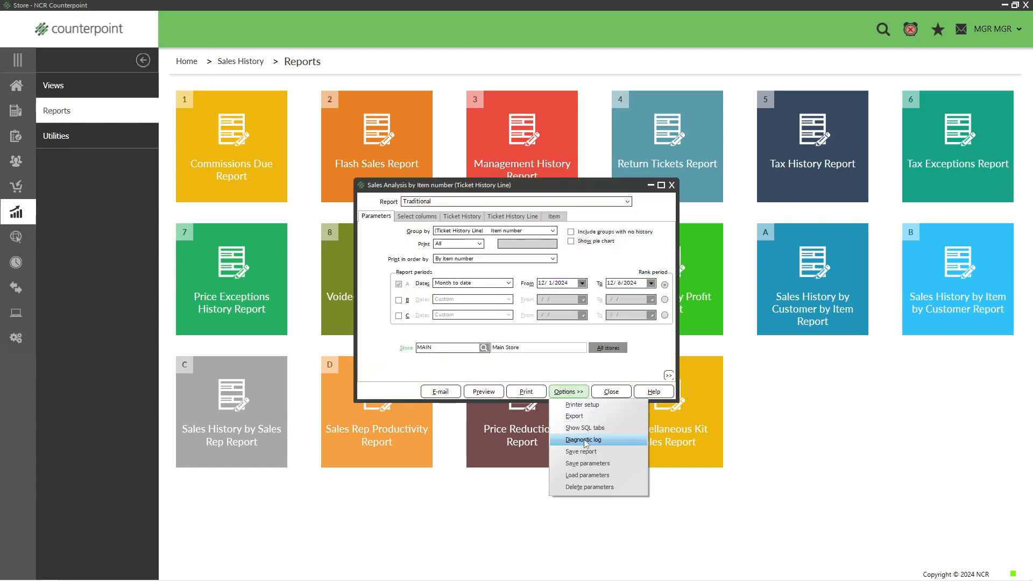
left_click(591, 476)
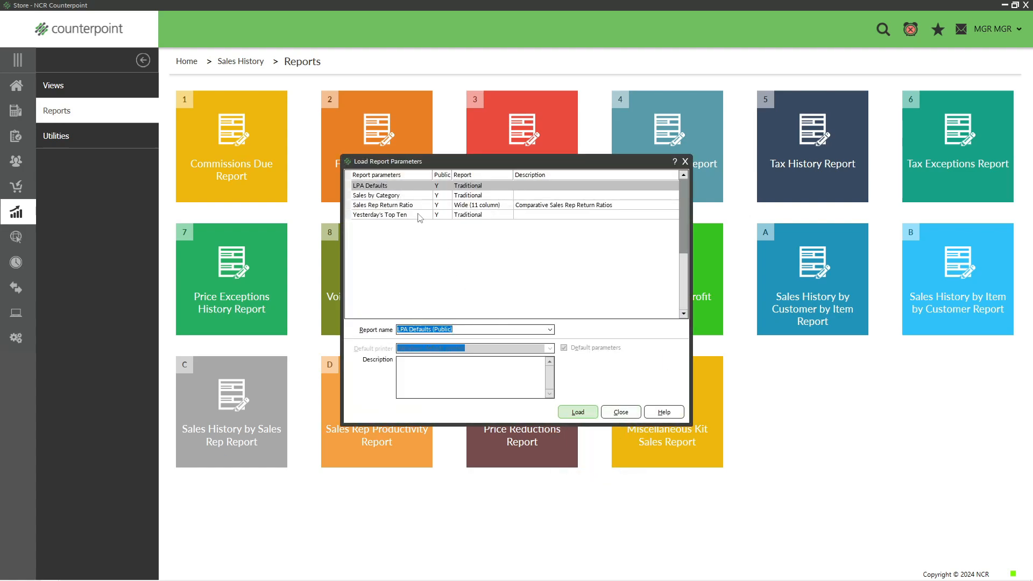
left_click(410, 195)
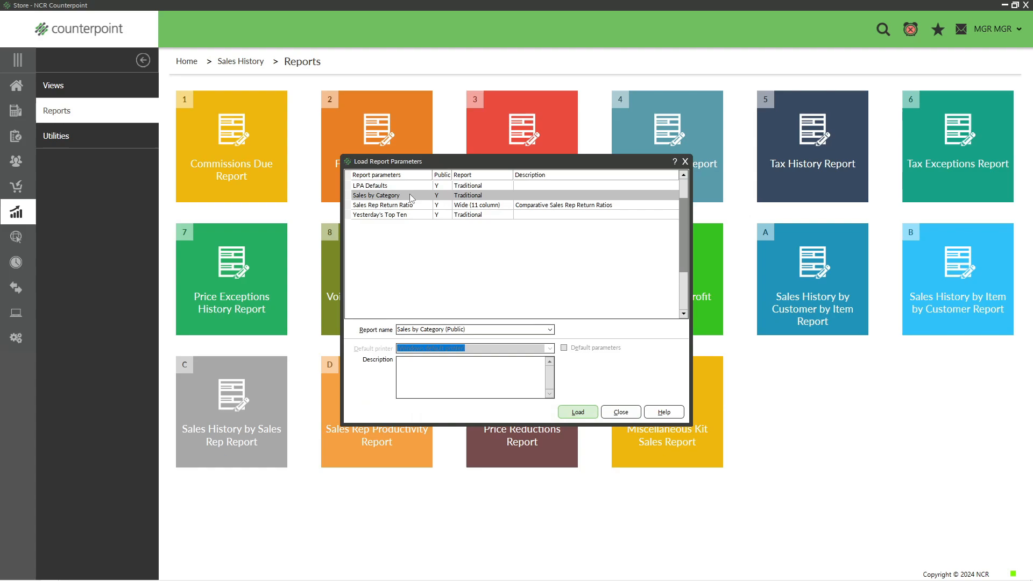
left_click(574, 412)
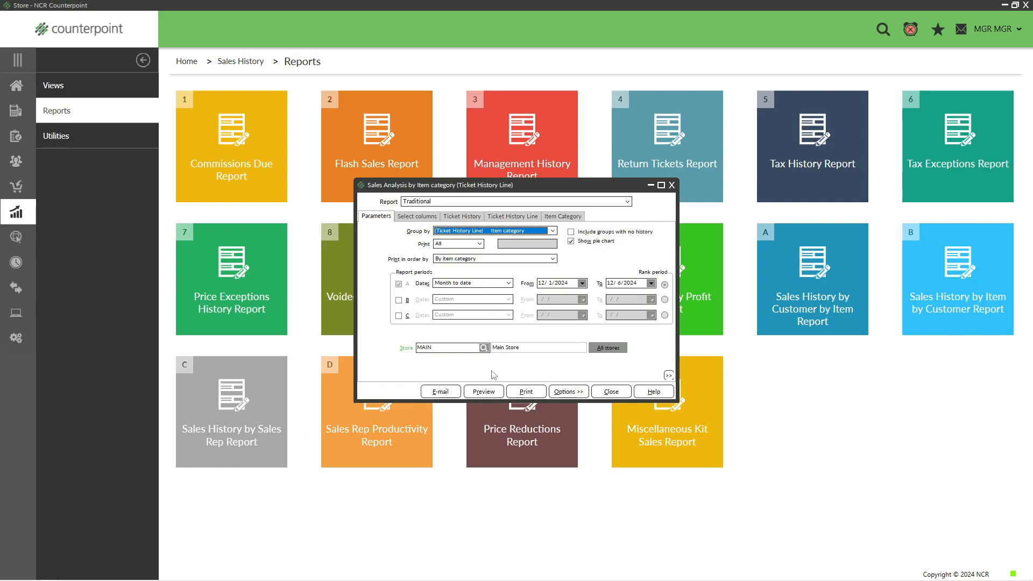
left_click(484, 391)
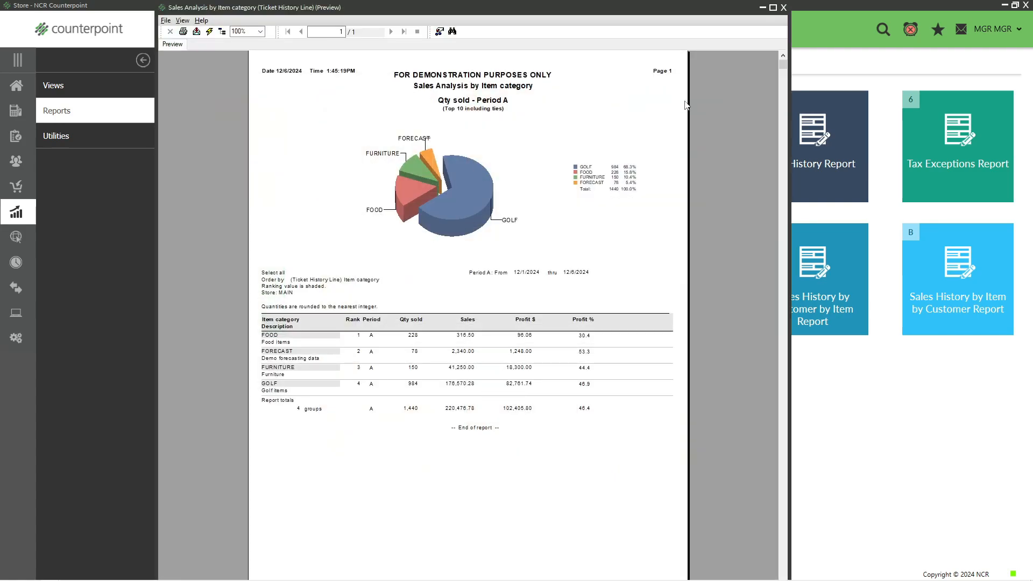
left_click(784, 8)
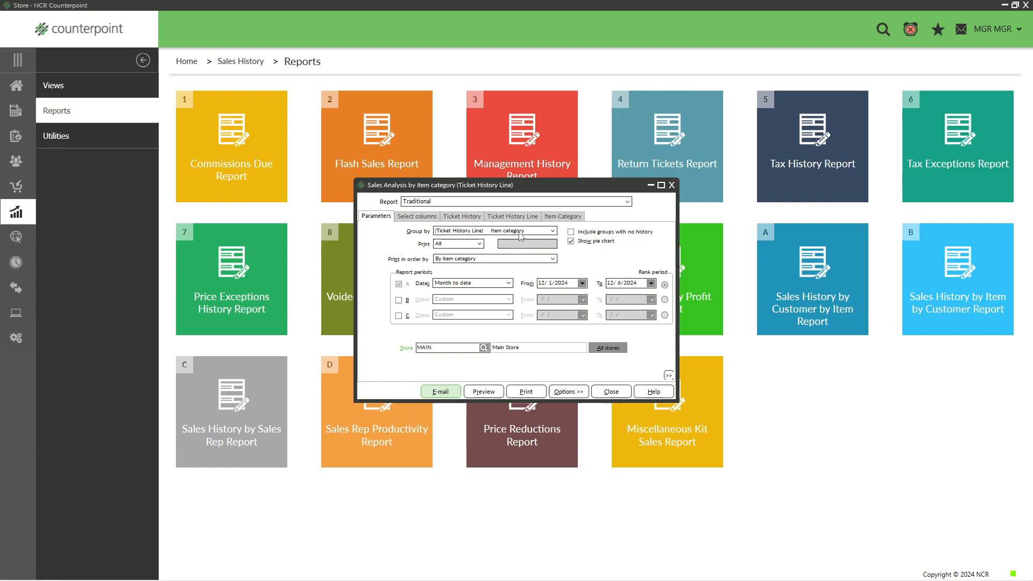
Group the sales analysis report by the Ticket History hour.
left_click(553, 231)
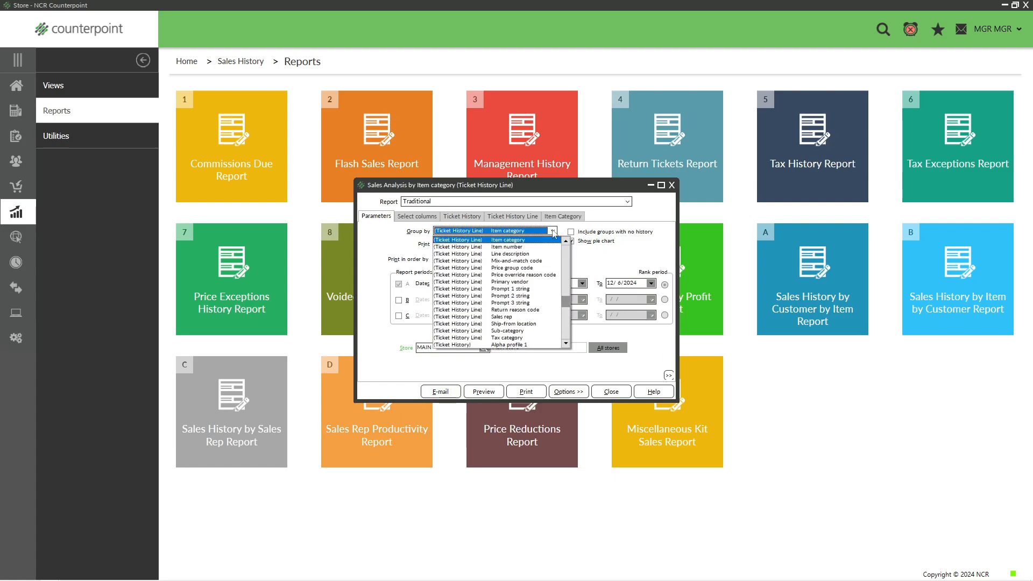
left_click(565, 325)
left_click(565, 325)
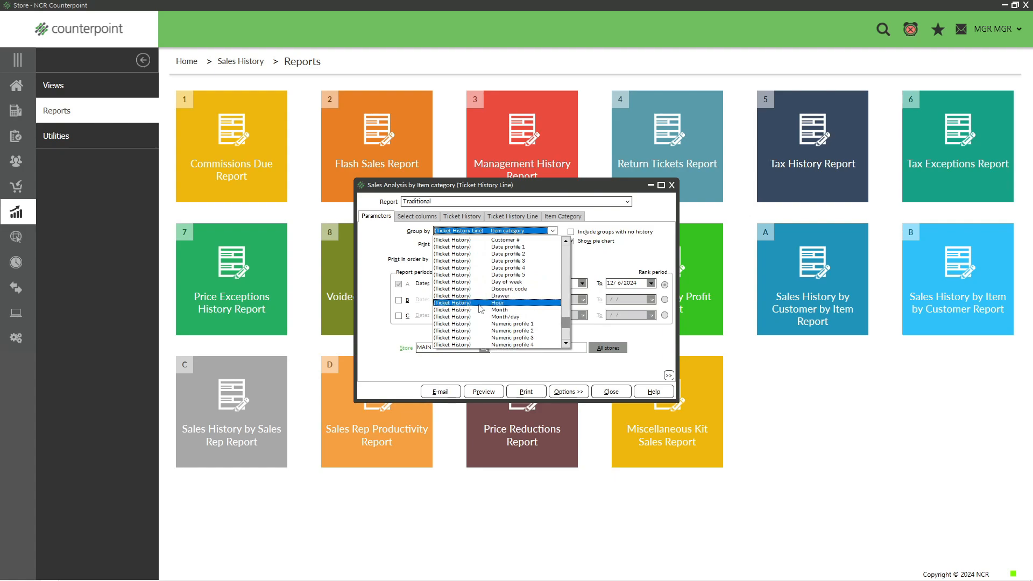
left_click(505, 303)
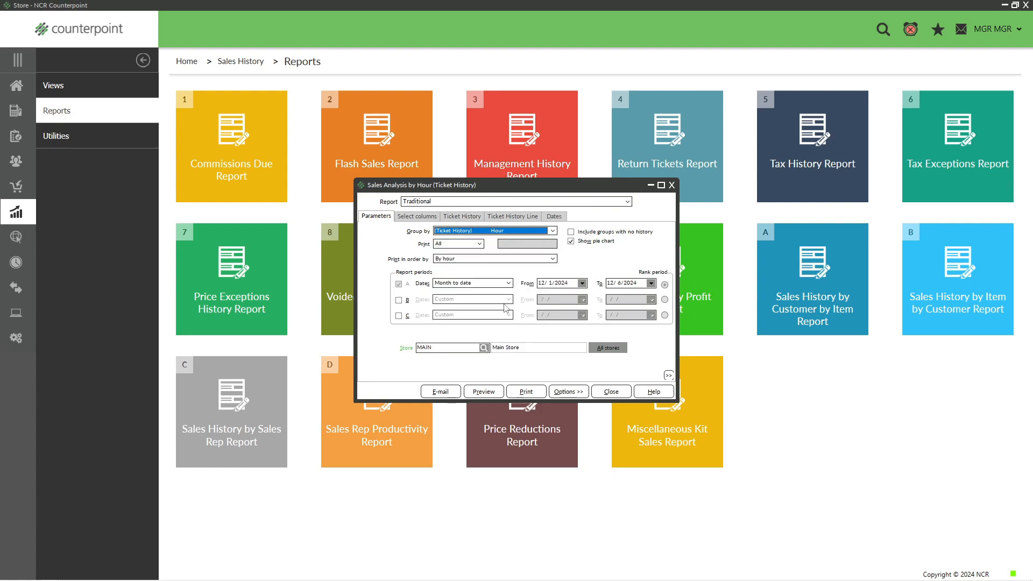
Set the start date of report period A to 12/01/2001, preview the hourly sales analysis, and exit the preview.
left_click(570, 279)
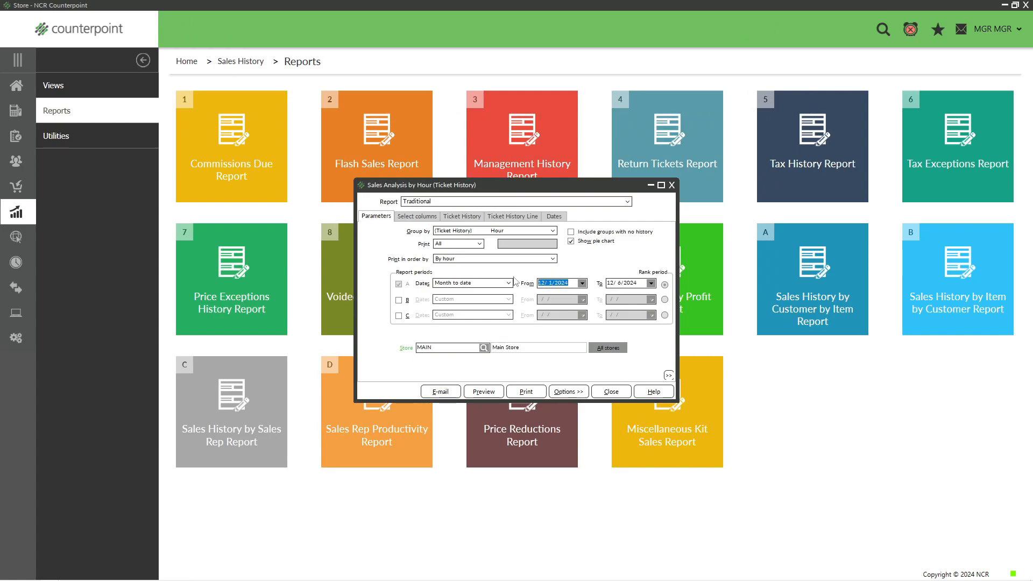
type("12/01/2001")
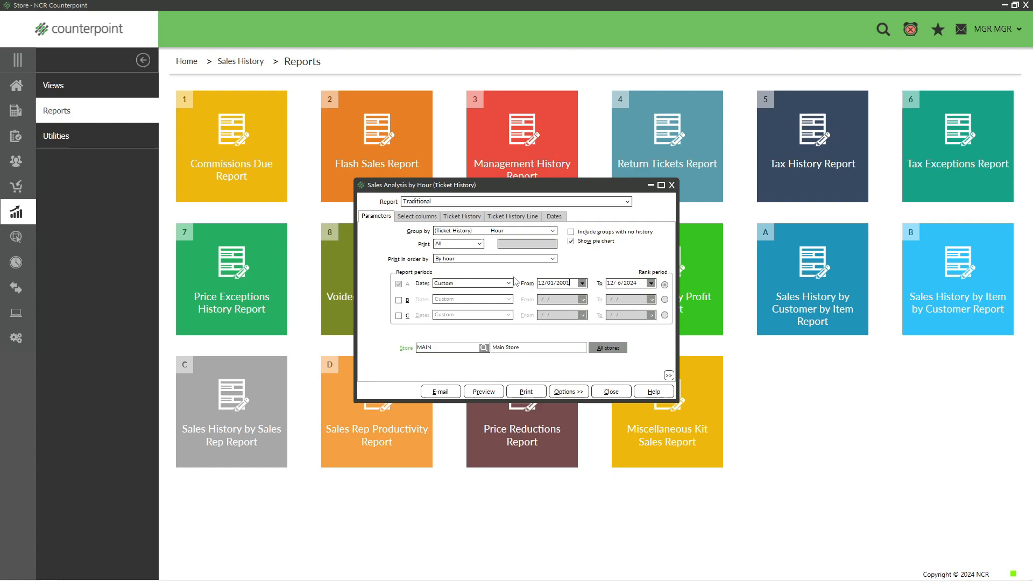
left_click(482, 391)
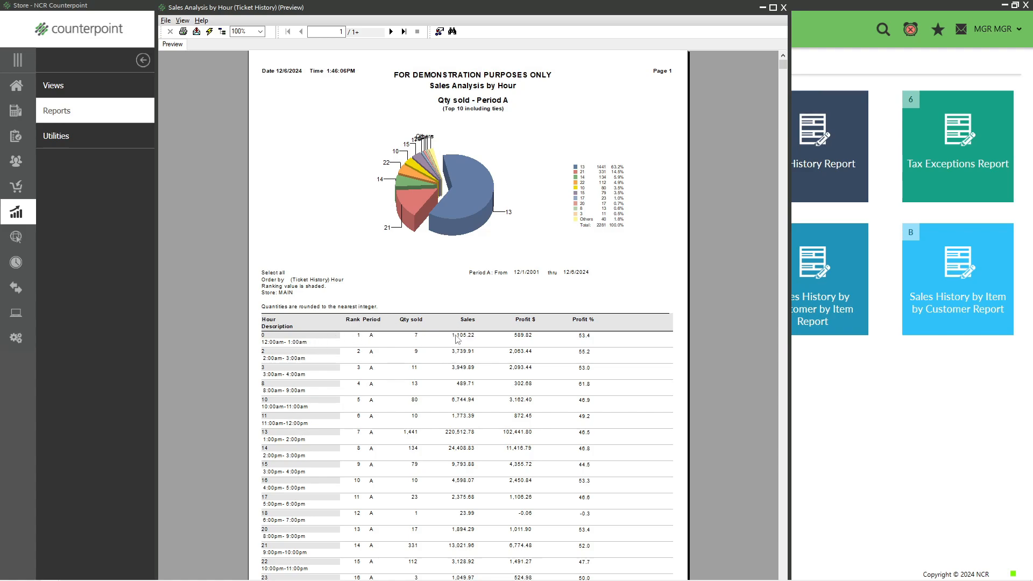
left_click(783, 8)
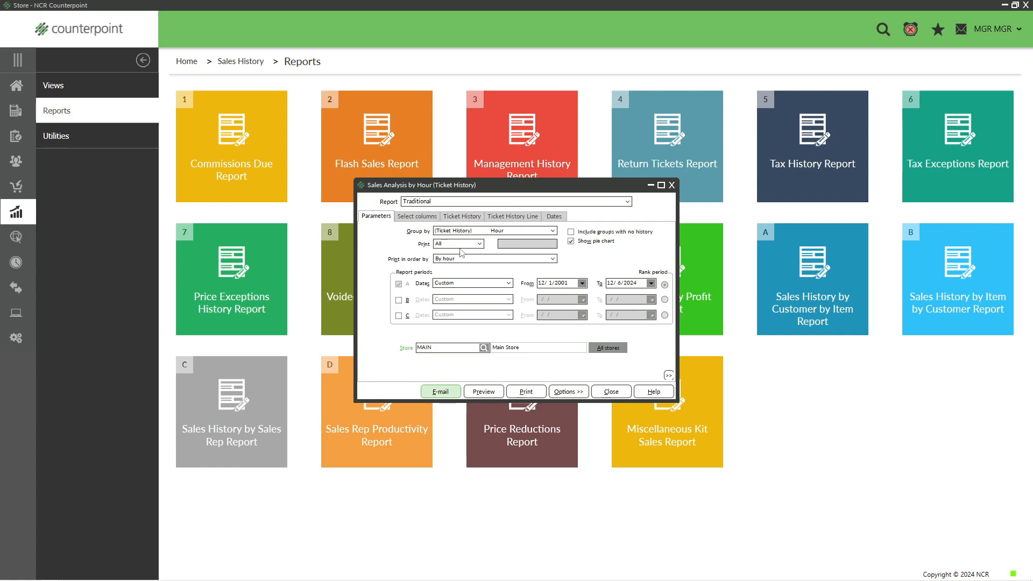
left_click(553, 231)
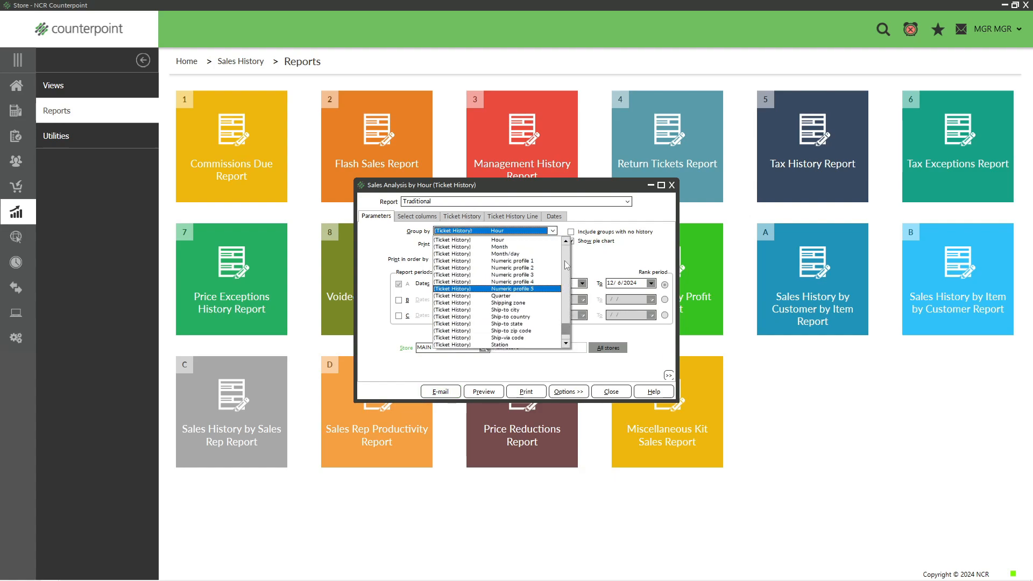
left_click(553, 232)
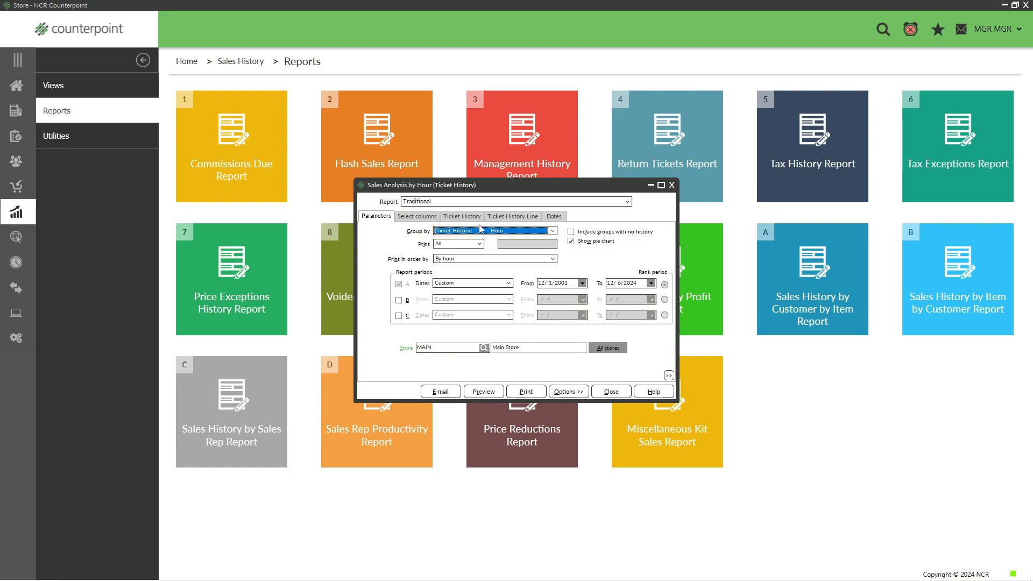
left_click(570, 394)
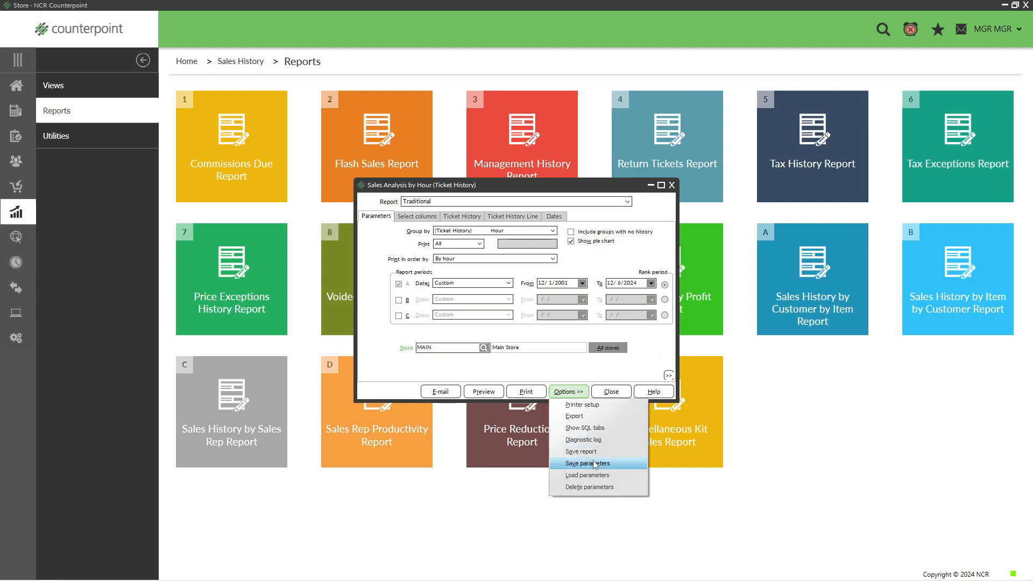
Close the Sales Analysis by Group Report and return to the Home screen.
left_click(609, 390)
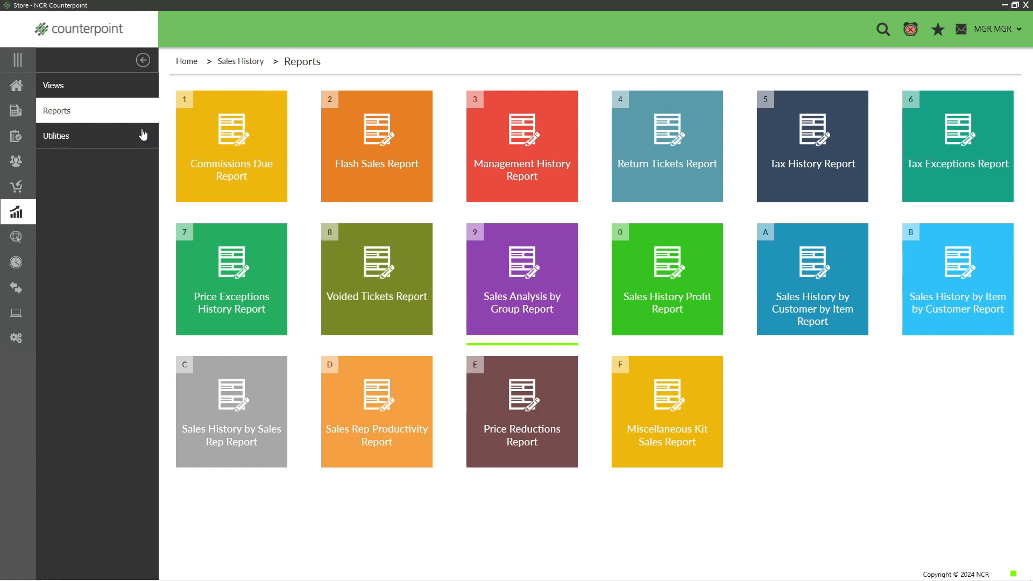
left_click(25, 88)
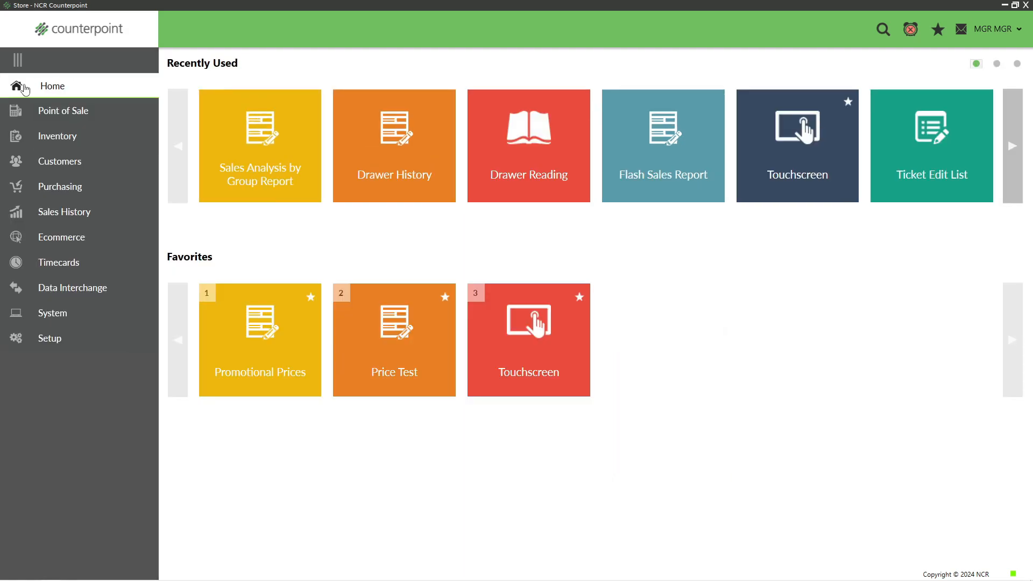